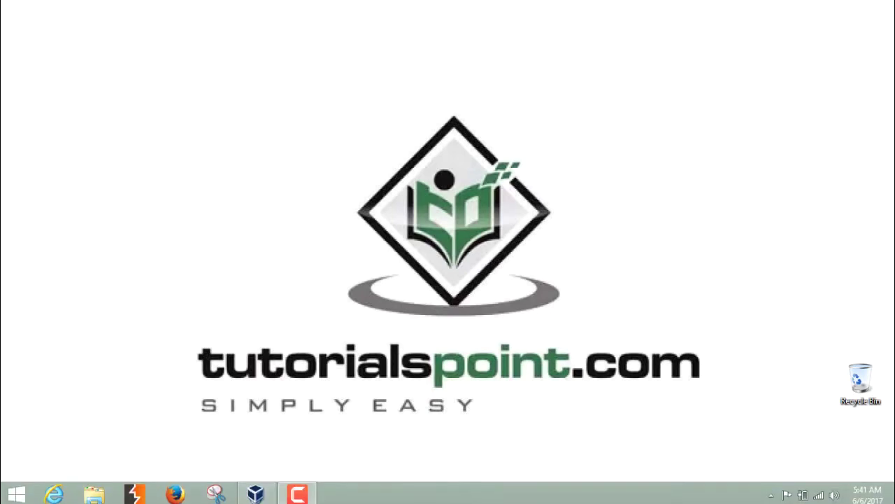
Step: Run ifconfig in the VirtualBox VM to find eth0's address, 192.168.0.143
key(alt+Tab)
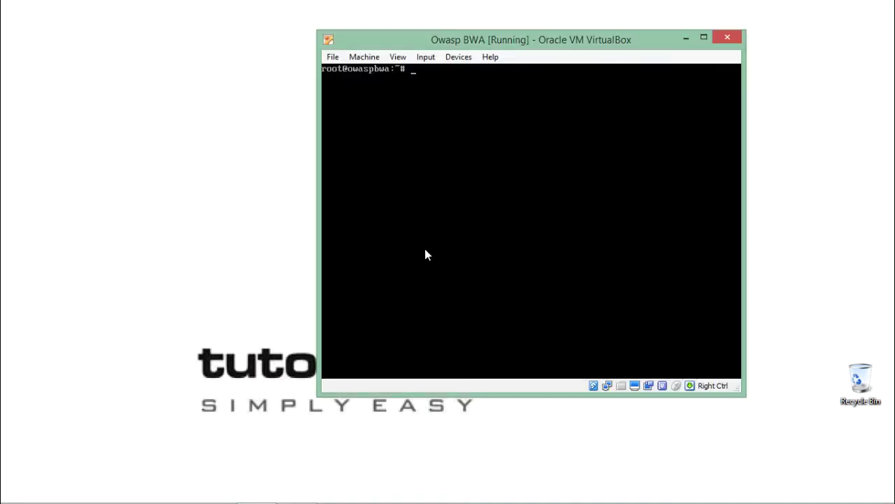
text(ifconfig)
key(Return)
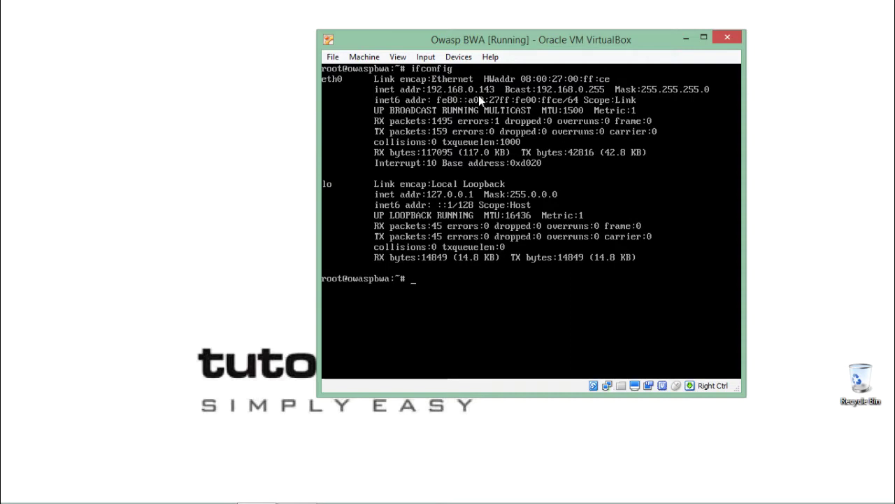
Step: Minimise the VirtualBox window to get back to the desktop
click(686, 37)
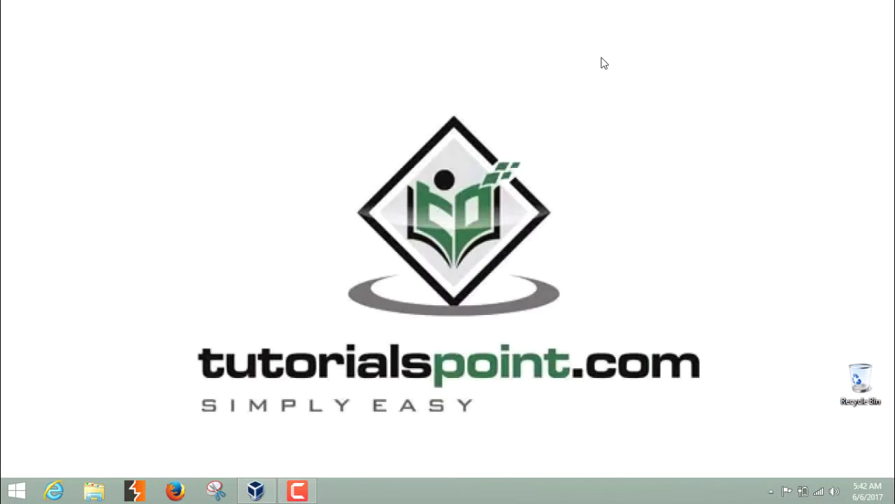
key(alt+Tab)
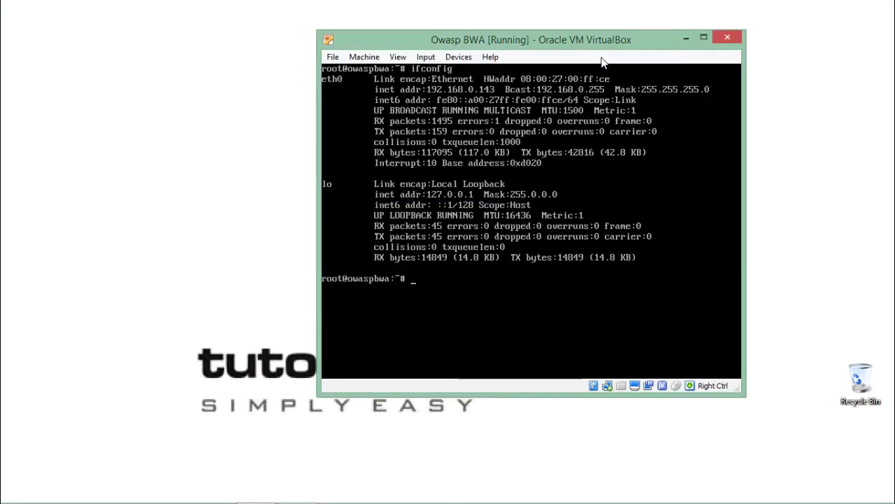
text(fir)
key(BackSpace)
key(BackSpace)
key(BackSpace)
click(686, 37)
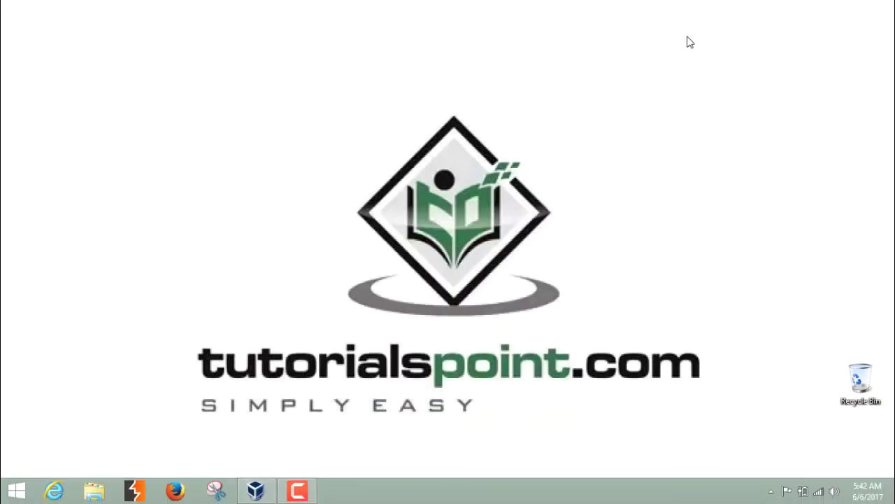
Step: Launch Firefox, load 192.168.0.143, and scroll down to the Training Applications list
key(super)
text(fire)
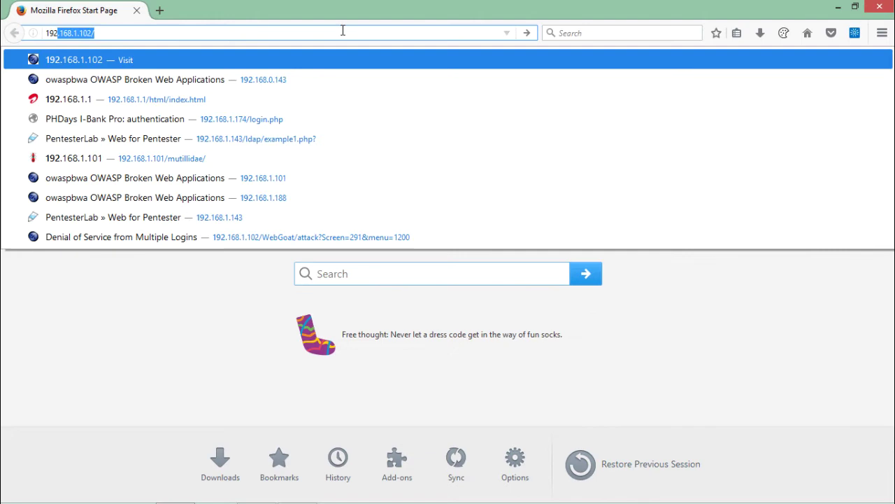
key(End)
key(BackSpace)
key(BackSpace)
key(BackSpace)
key(BackSpace)
key(BackSpace)
key(BackSpace)
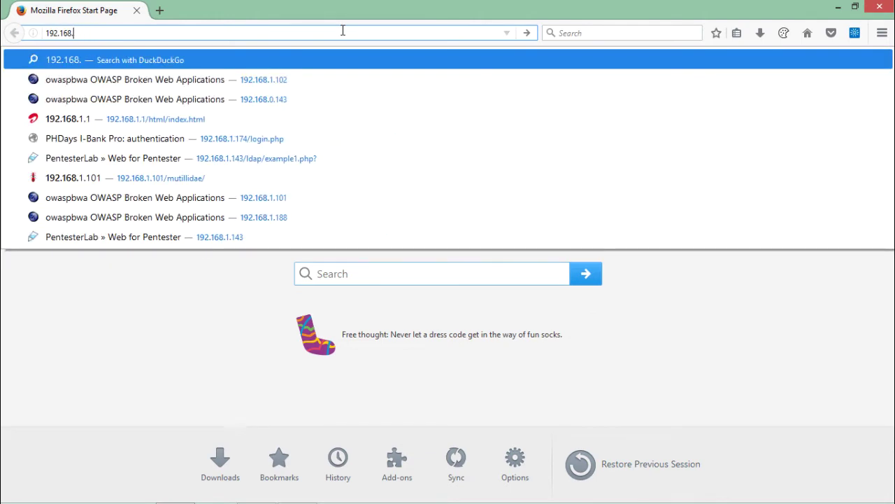
text(0.143)
key(Return)
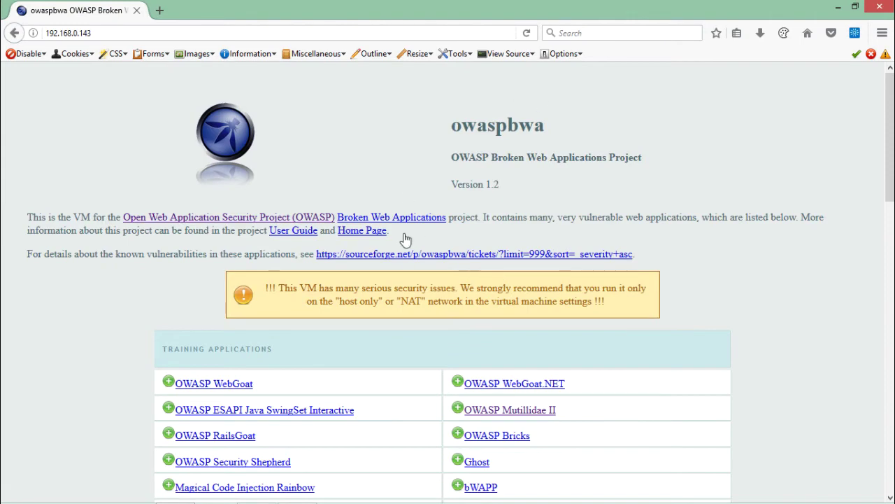
scroll(605, 145, down, 4)
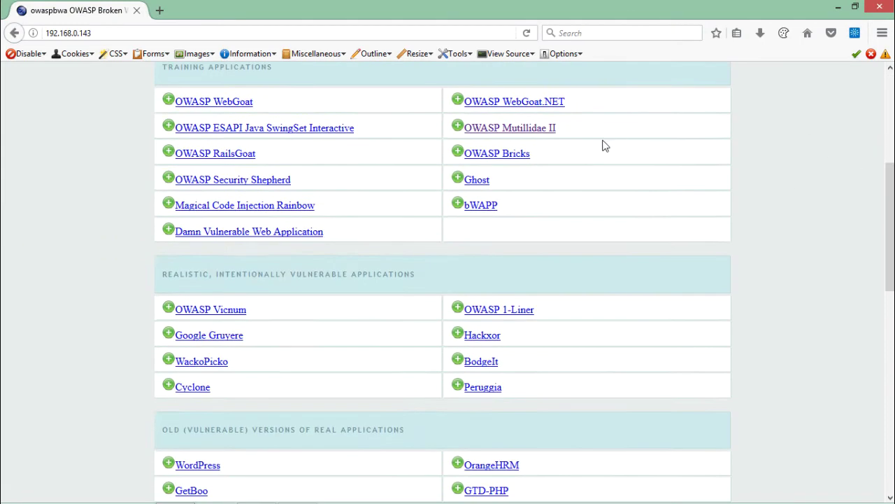
Step: Open Mutillidae II and choose OWASP 2013 > A1 - Injection (Other) > Command Injection > DNS Lookup
click(537, 128)
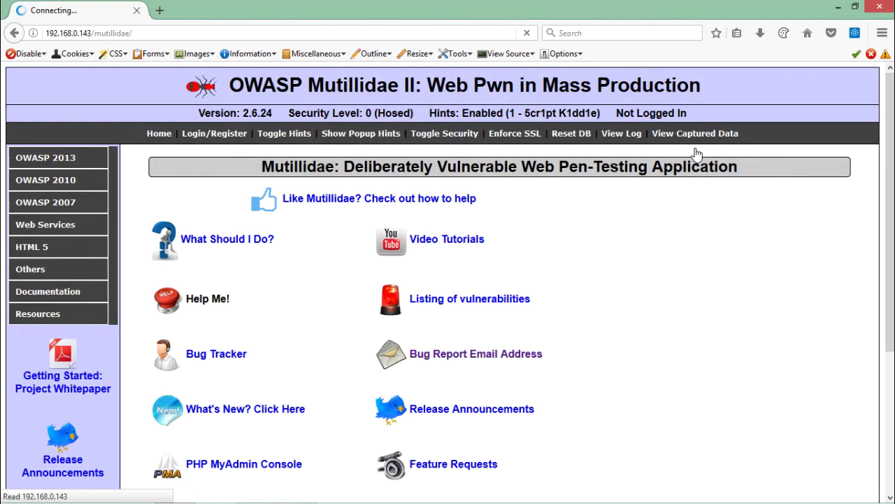
scroll(698, 153, down, 3)
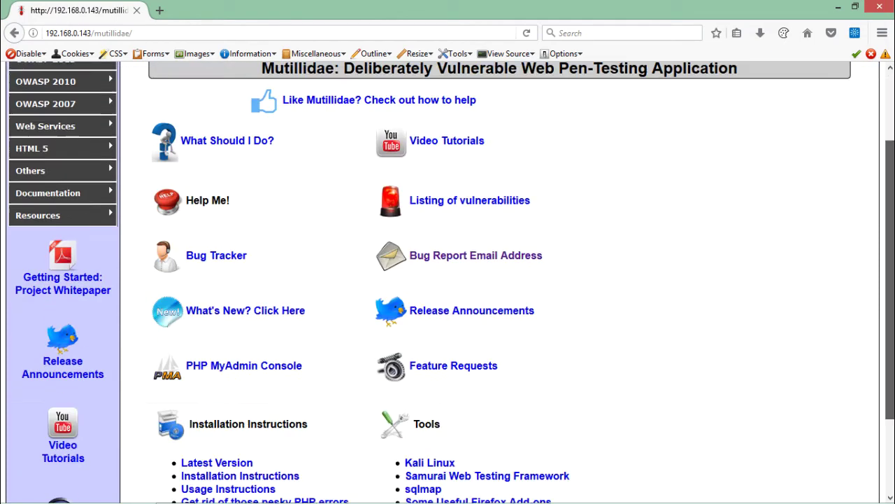
scroll(490, 126, up, 3)
mouse_move(77, 162)
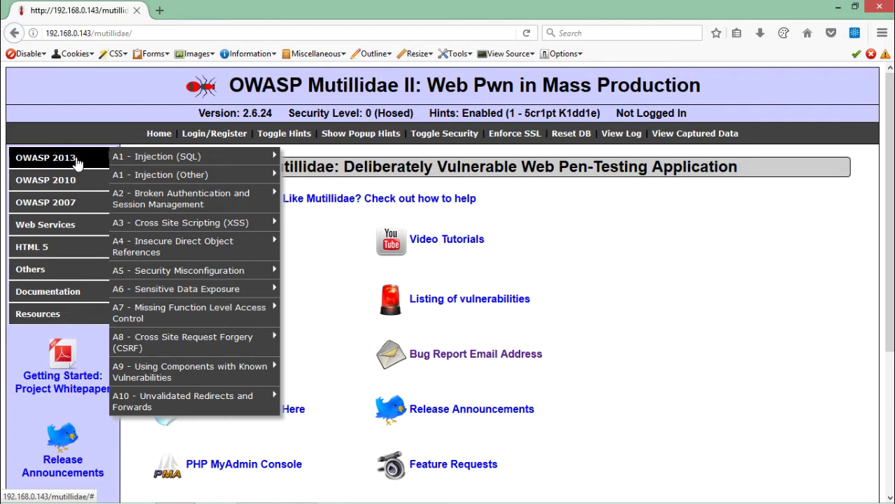
mouse_move(152, 179)
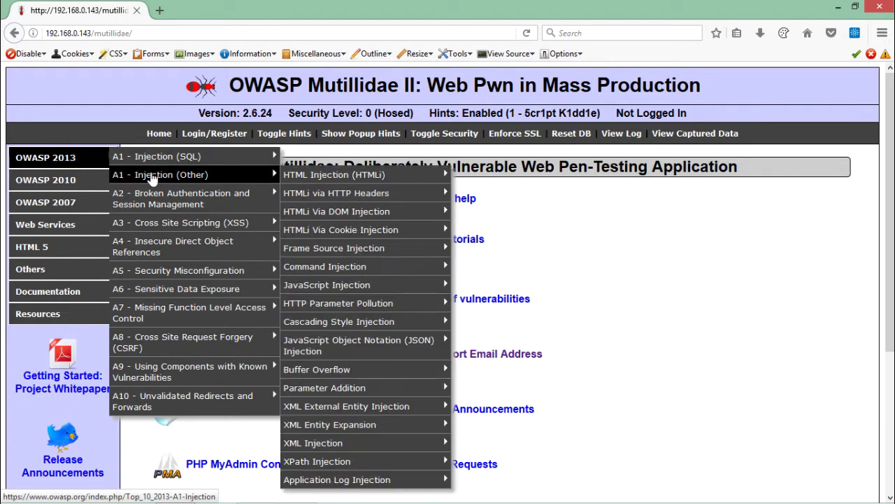
mouse_move(319, 268)
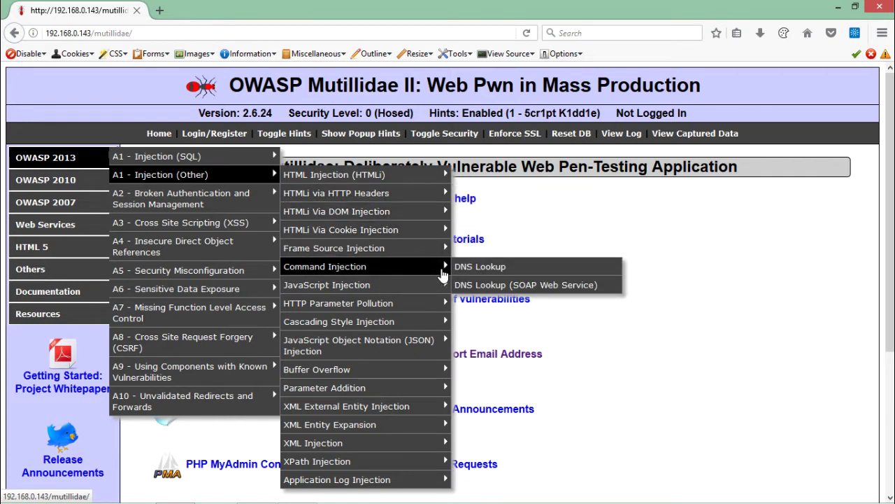
click(465, 272)
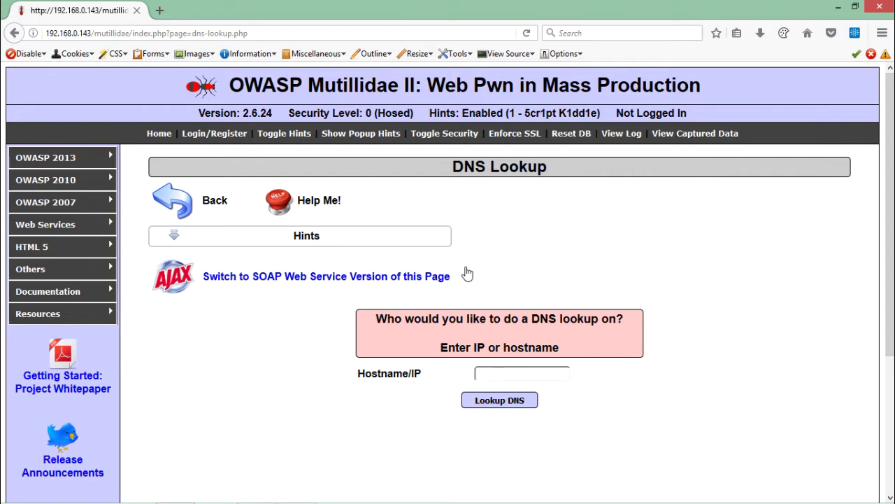
Step: Scroll down to the DNS Lookup form and place the cursor in the Hostname/IP field
scroll(893, 196, down, 1)
scroll(892, 195, down, 2)
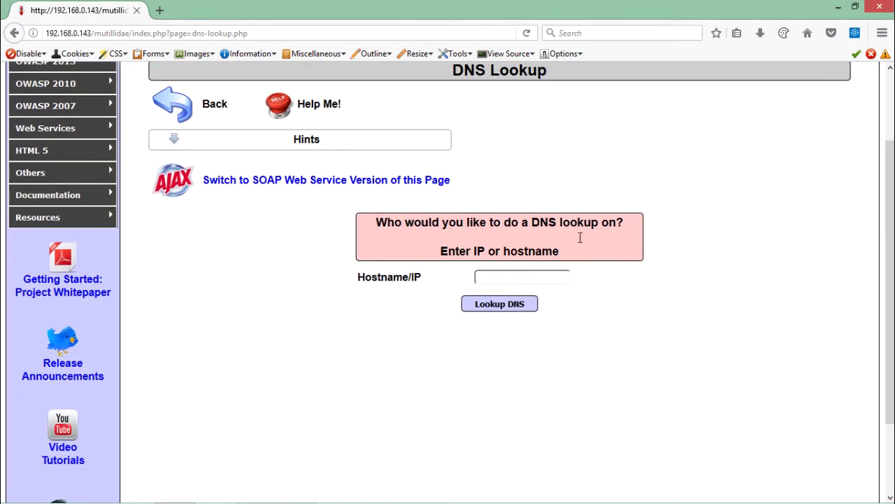
click(561, 277)
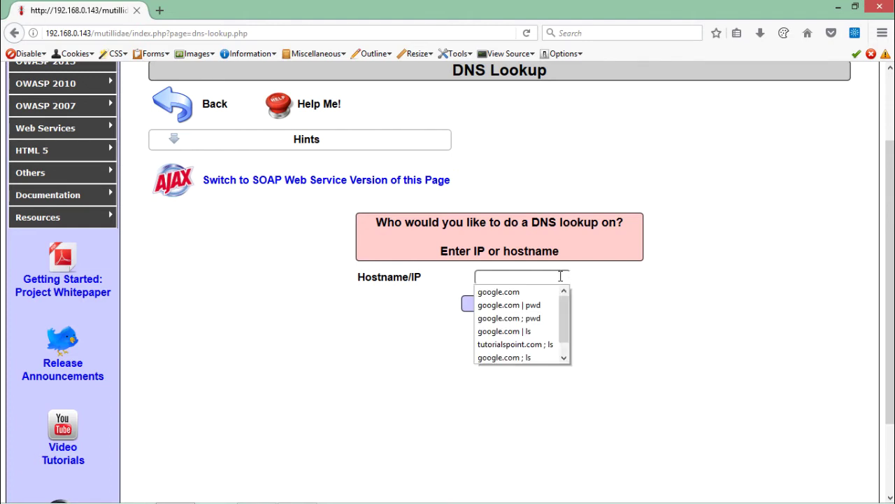
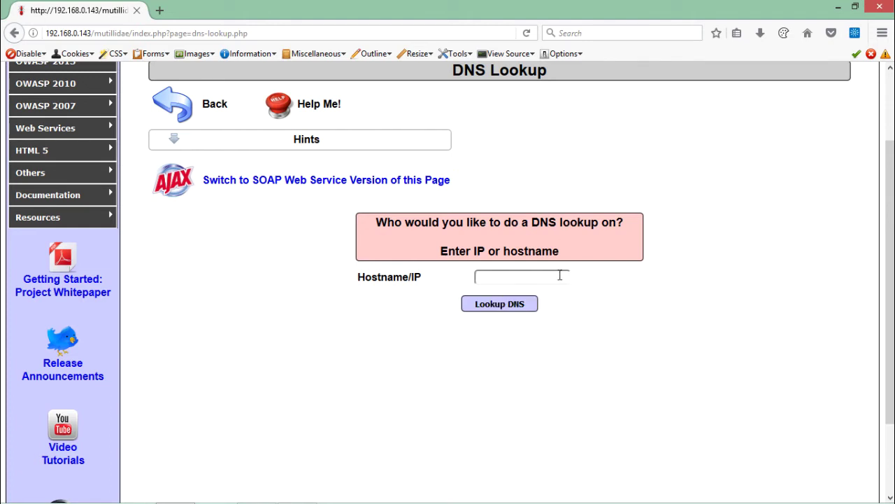
Step: Enter google.com as the hostname and submit the DNS lookup
text(google.,c)
text(google.,c)
key(BackSpace)
key(BackSpace)
text(com)
key(Return)
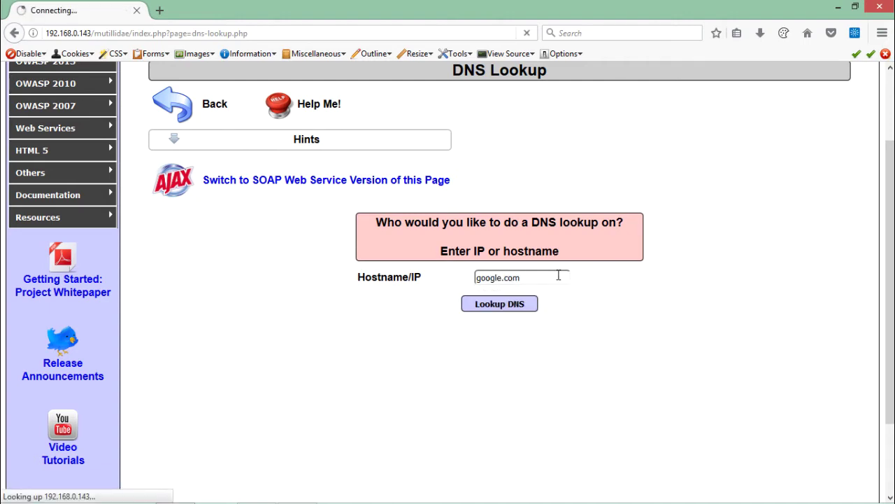
Step: Scroll to the results and highlight the resolved address 216.58.196.110
scroll(559, 275, down, 3)
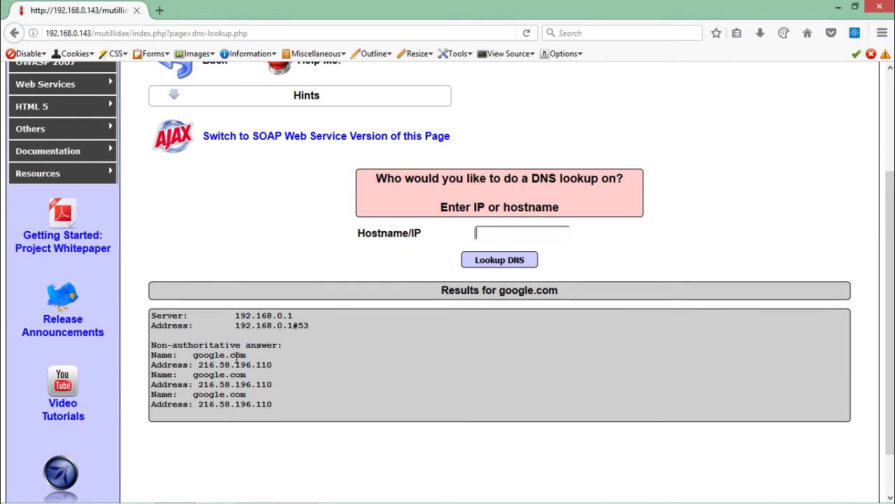
drag(205, 361, 274, 364)
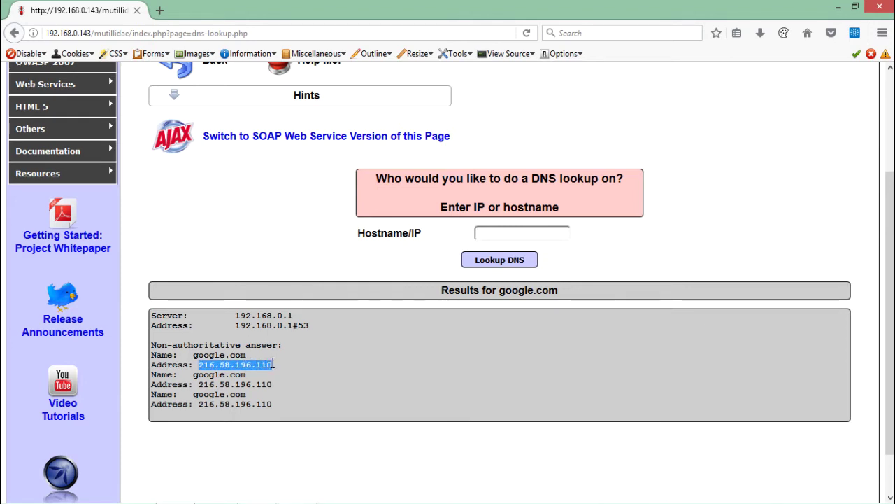
click(272, 367)
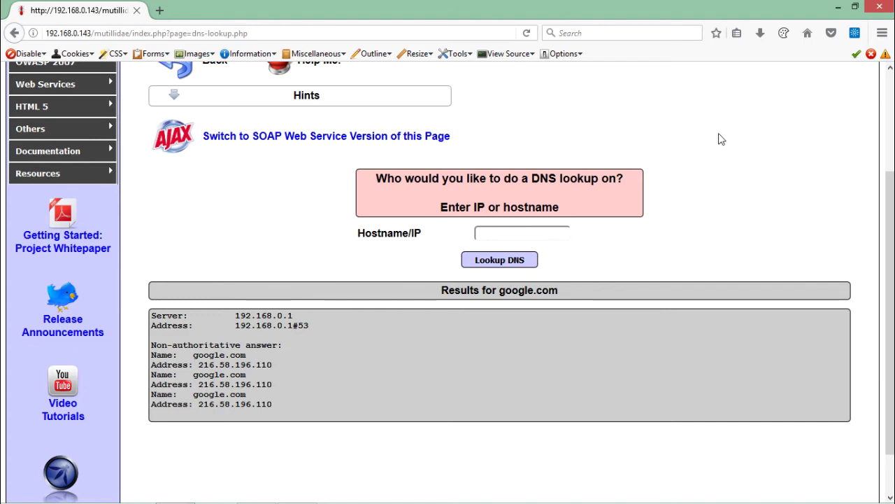
Step: Switch to the VM terminal, run pwd to print /root, and begin the chained pwd ; ls command
click(839, 7)
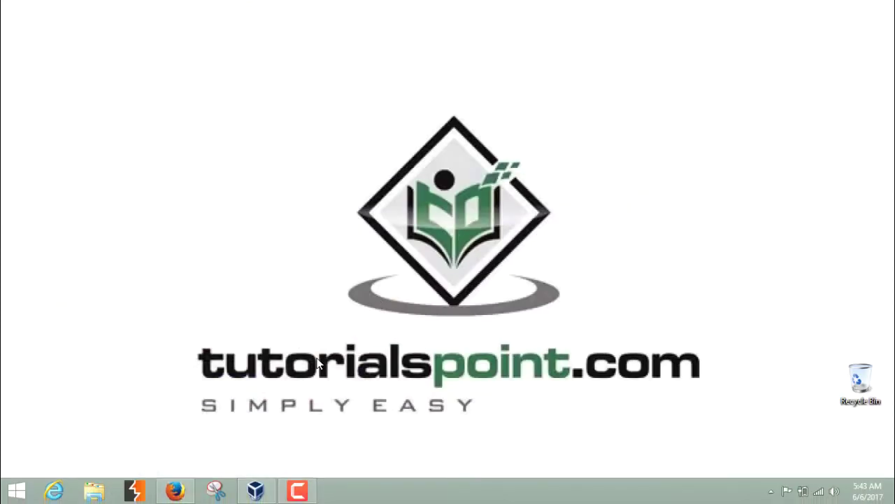
click(256, 490)
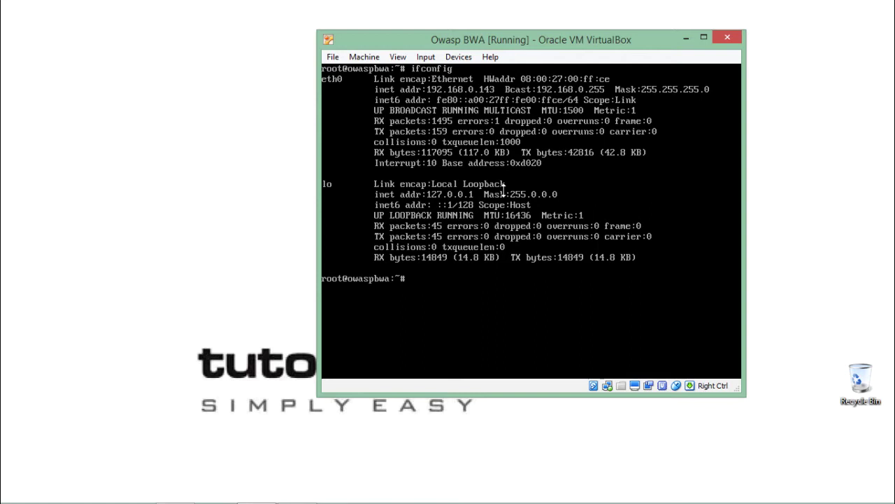
text(pwd)
key(Return)
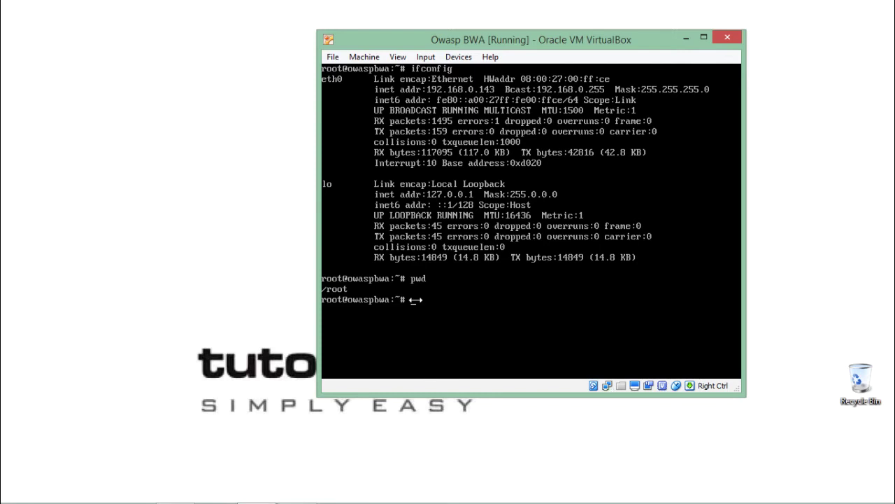
text(pwd ; ls)
Step: Run the chained pwd ; ls and a plain ls, showing /root with no files
key(Return)
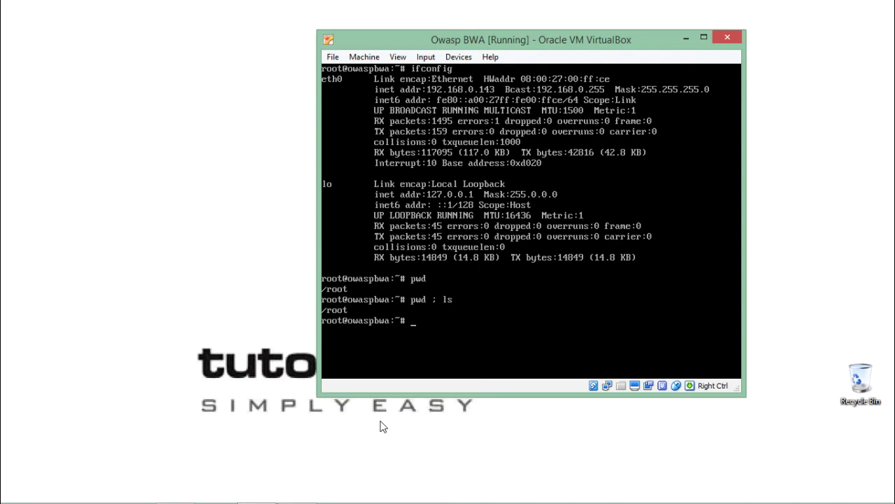
text(ls)
key(Return)
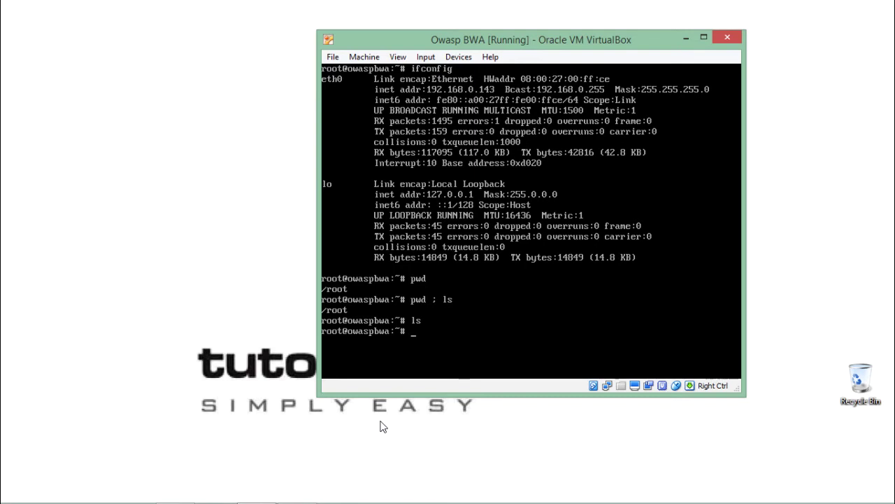
Step: Create a demo directory with mkdir, list it, and rerun pwd ; ls to show /root and demo
text(mkdir demo)
key(Return)
text(ls)
key(Return)
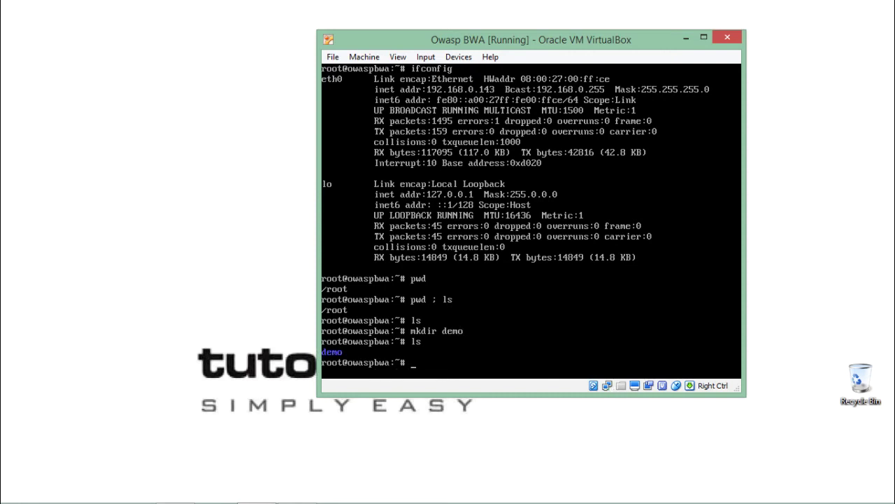
key(Up)
key(Up)
key(Up)
key(Up)
key(Return)
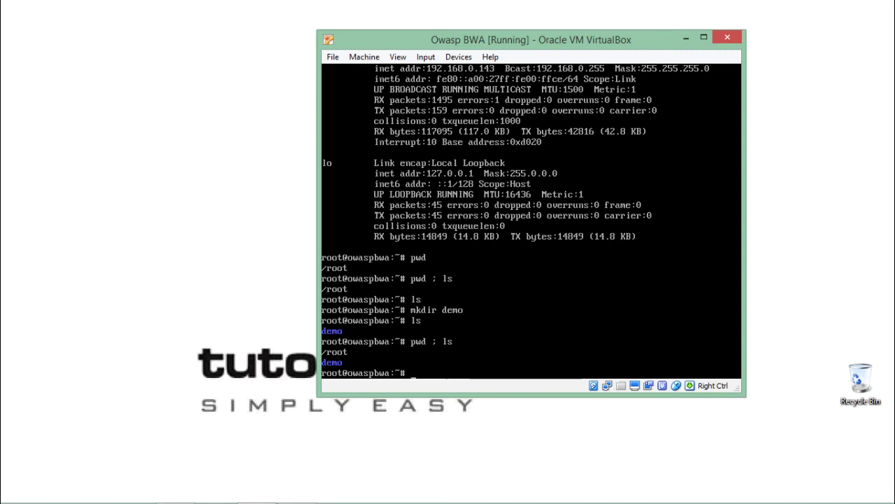
Step: Run pwd | ls in the terminal, which prints only demo
text(pwd |)
text(ls)
key(Return)
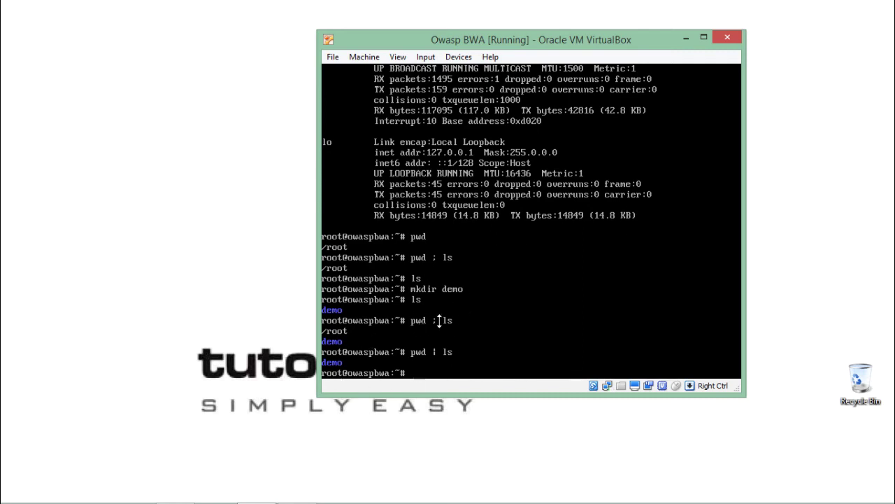
Step: Minimize VirtualBox and switch back to the Firefox DNS Lookup page
click(687, 38)
key(alt+Tab)
key(Tab)
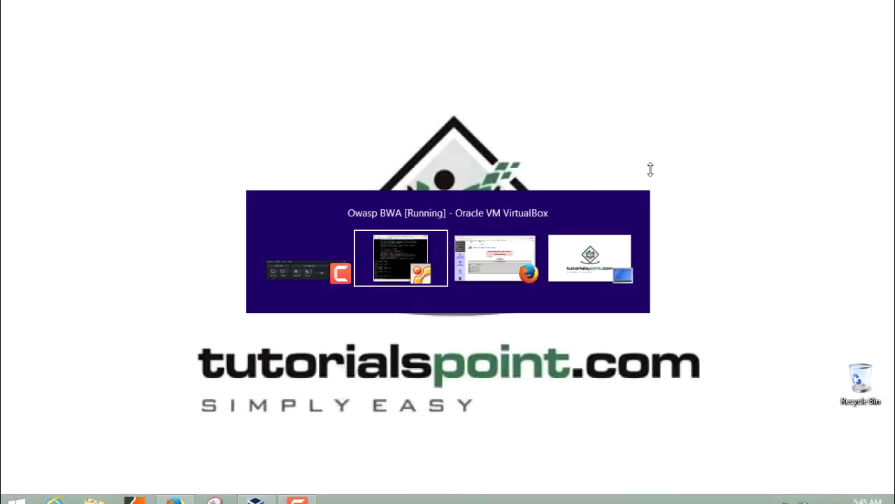
key(Tab)
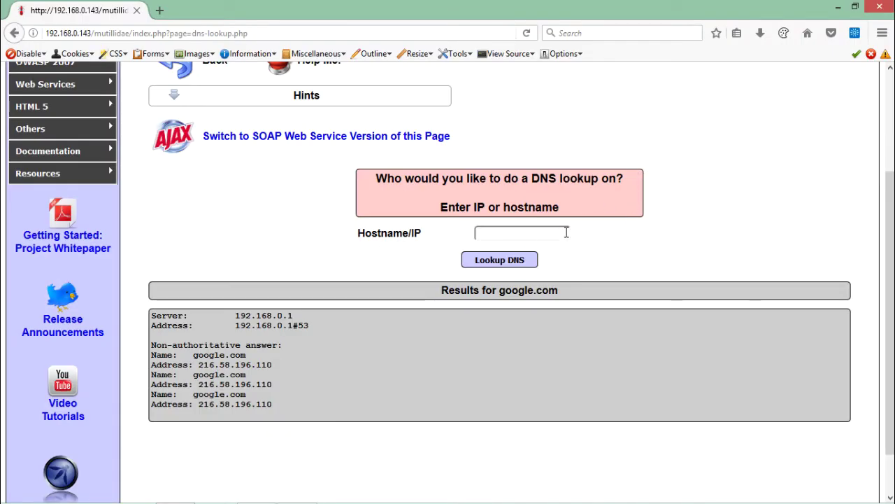
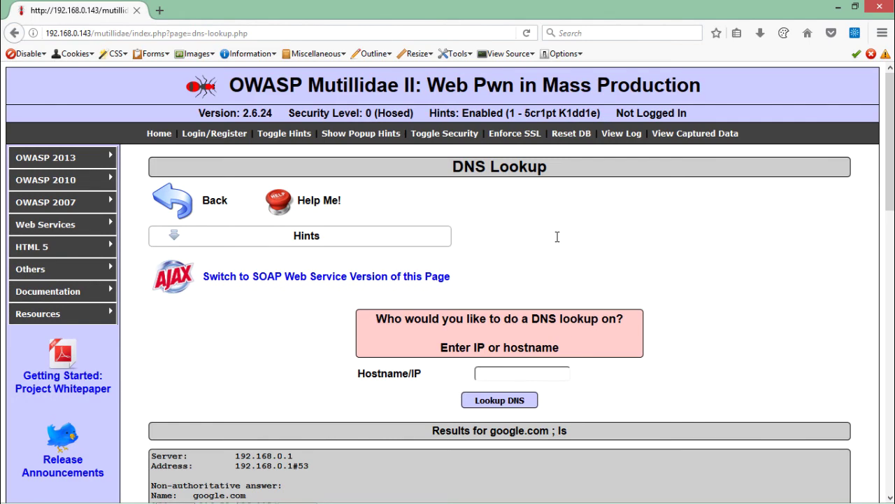
Step: Scroll down to show the google.com DNS results followed by the injected ls directory listing
drag(890, 152, 888, 251)
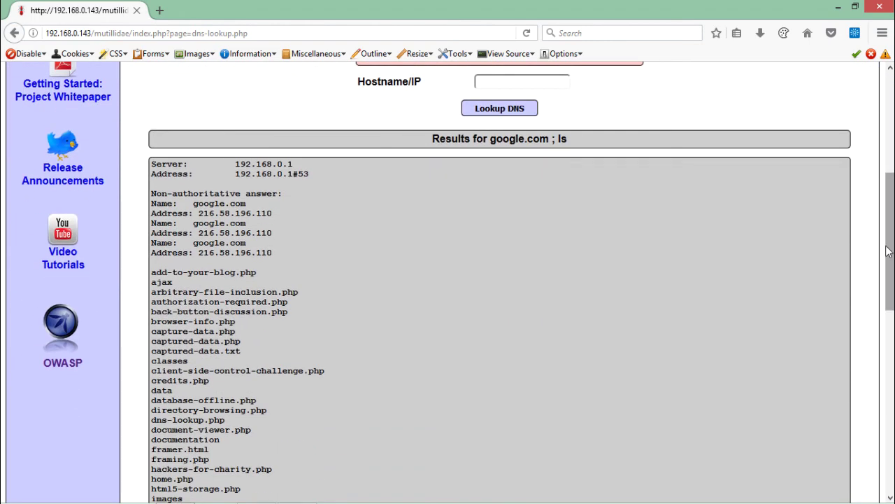
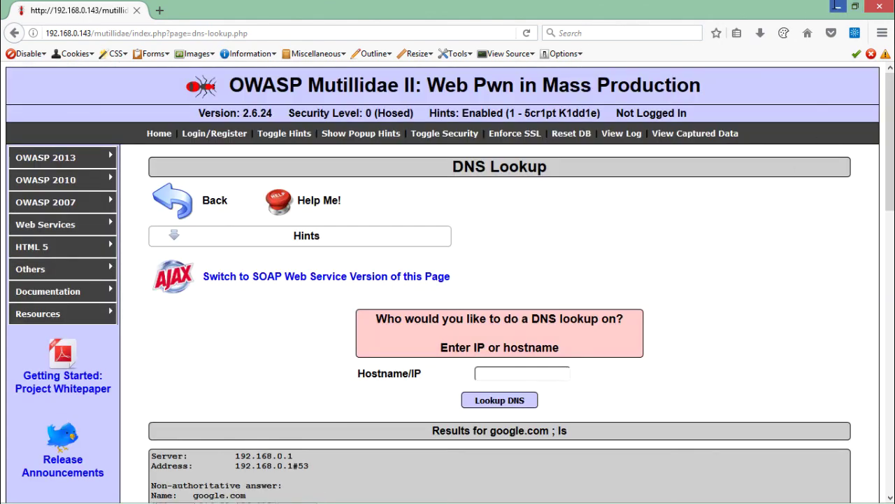
Step: Minimize the Firefox window with the 'google.com ; ls' DNS Lookup results to reveal the tutorialspoint desktop
click(838, 6)
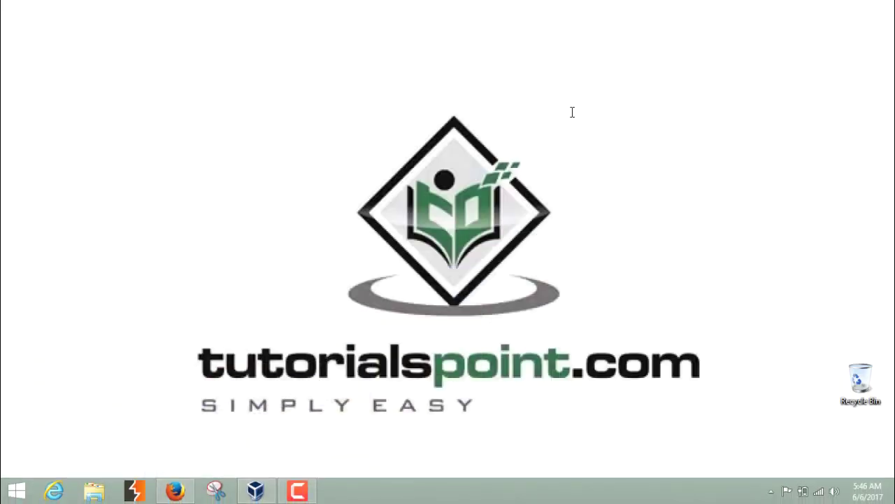